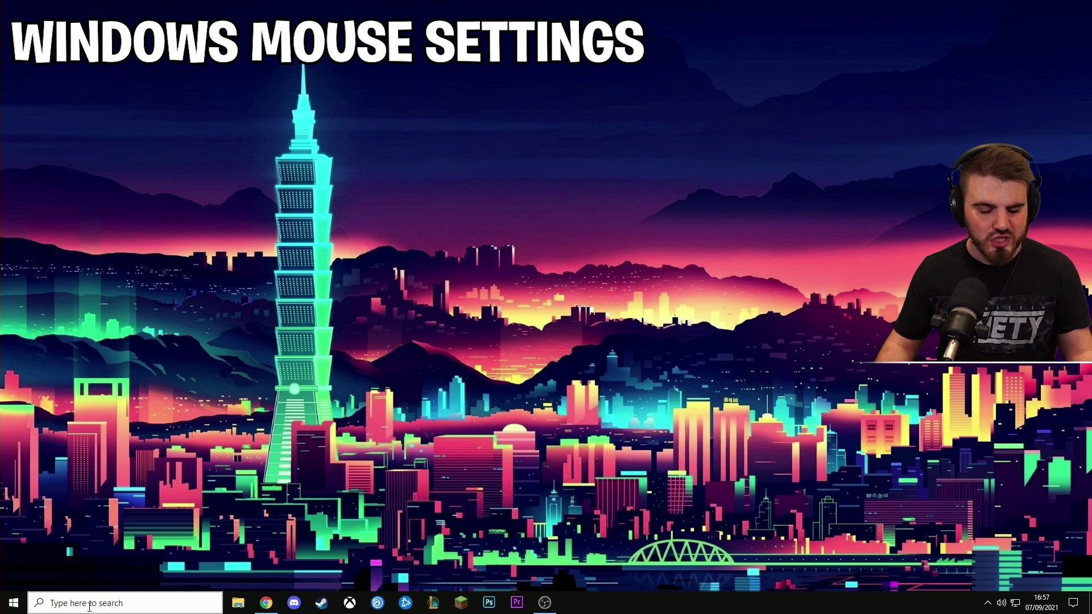
# Step: Open the additional mouse options from the Windows mouse settings, close the Settings window and move the Mouse Properties dialog to the screen's centre
pyautogui.click(89, 604)
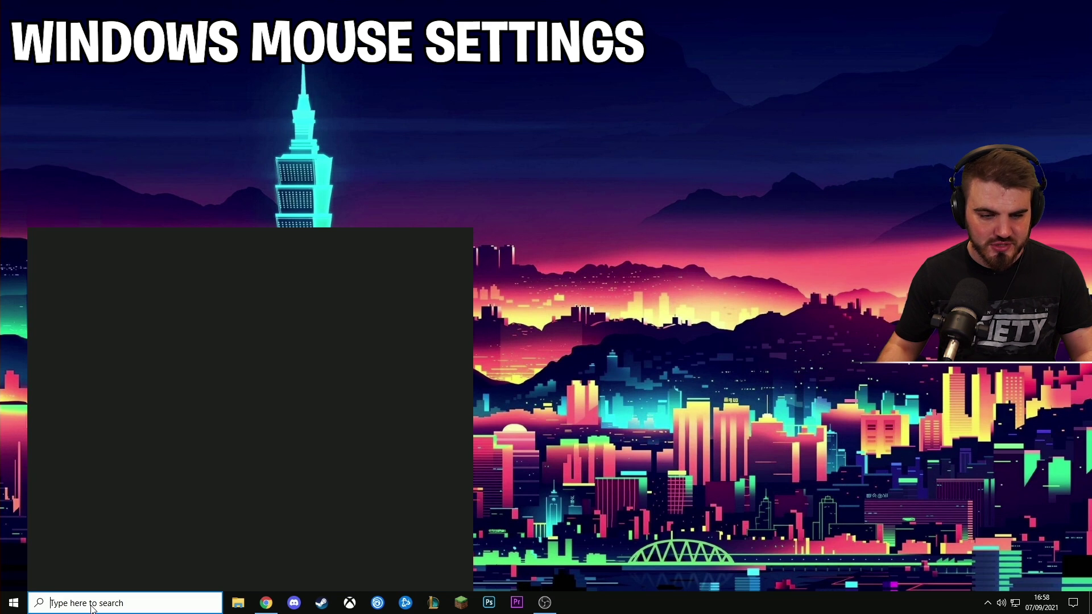
pyautogui.write('mouse')
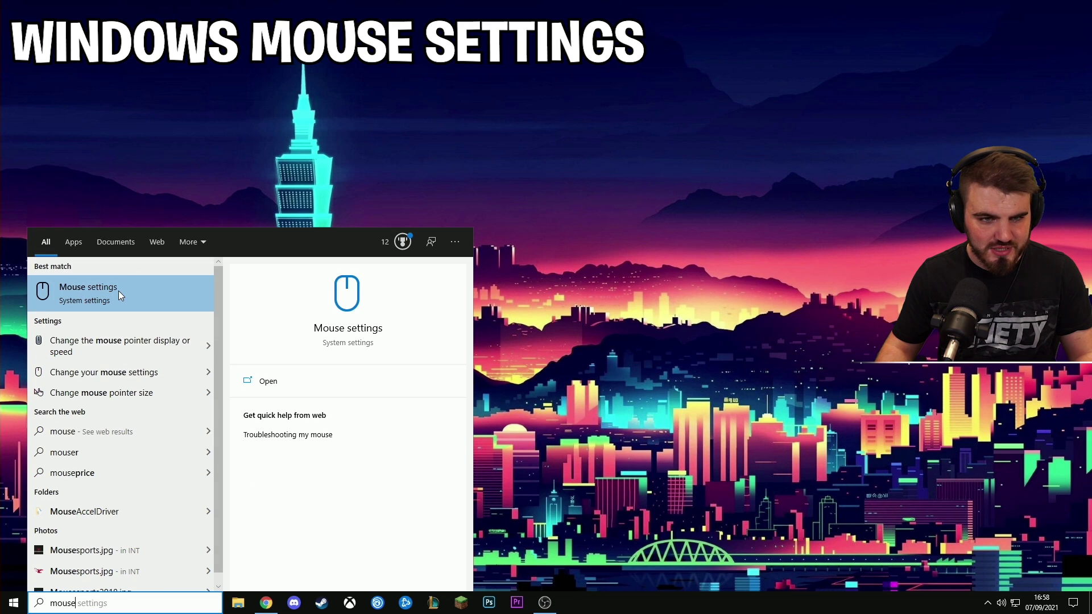
pyautogui.click(119, 292)
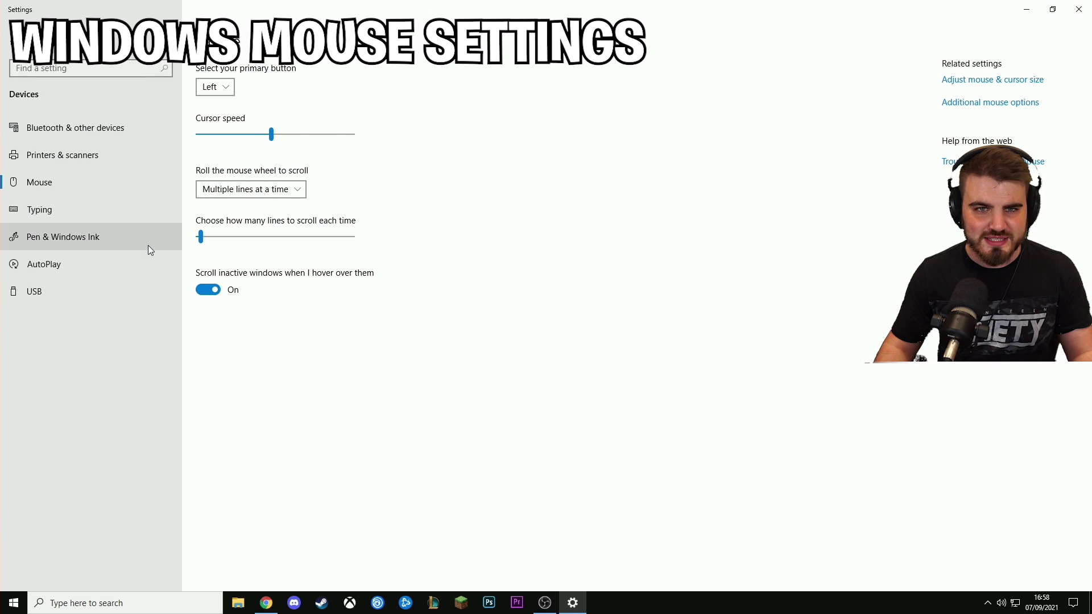
pyautogui.click(1005, 105)
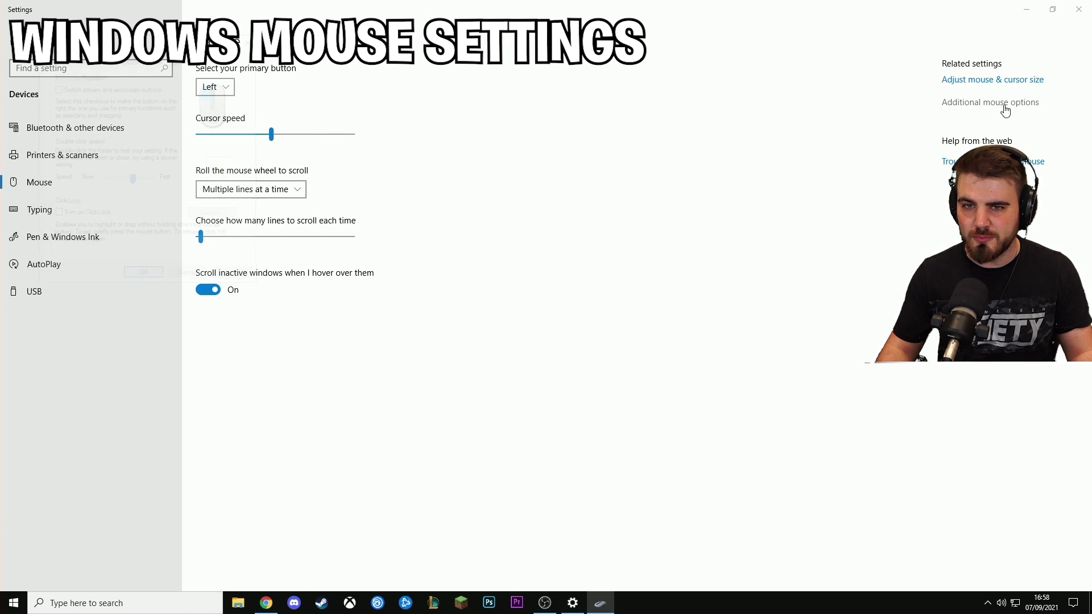
pyautogui.click(1079, 9)
pyautogui.moveTo(144, 41); pyautogui.dragTo(551, 145)
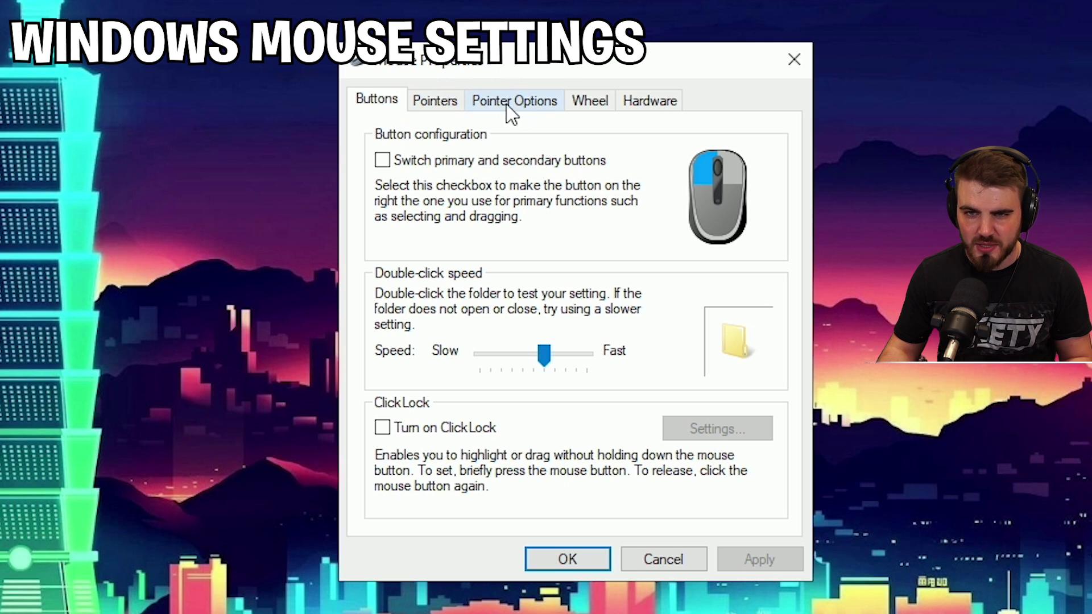
# Step: Look through the hardware, pointer scheme and pointer options pages of the Mouse Properties
pyautogui.click(650, 101)
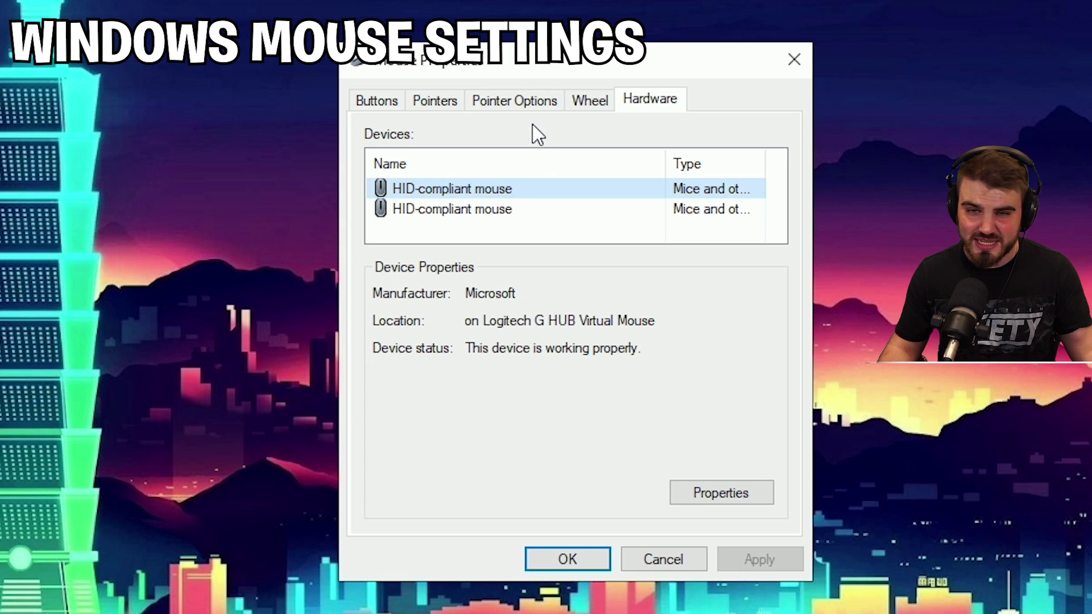
pyautogui.click(450, 104)
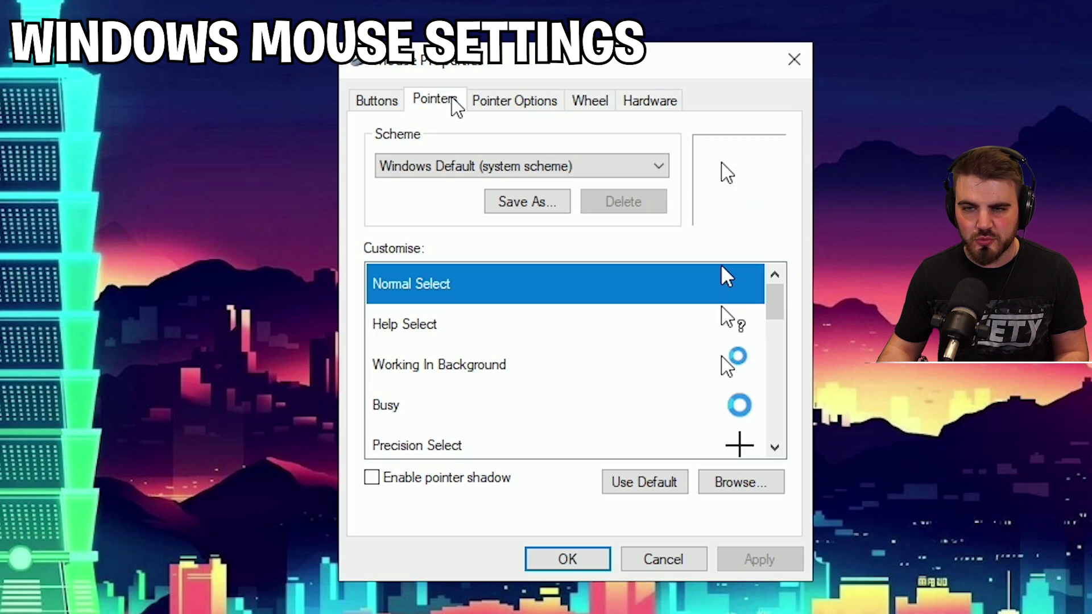
pyautogui.click(513, 101)
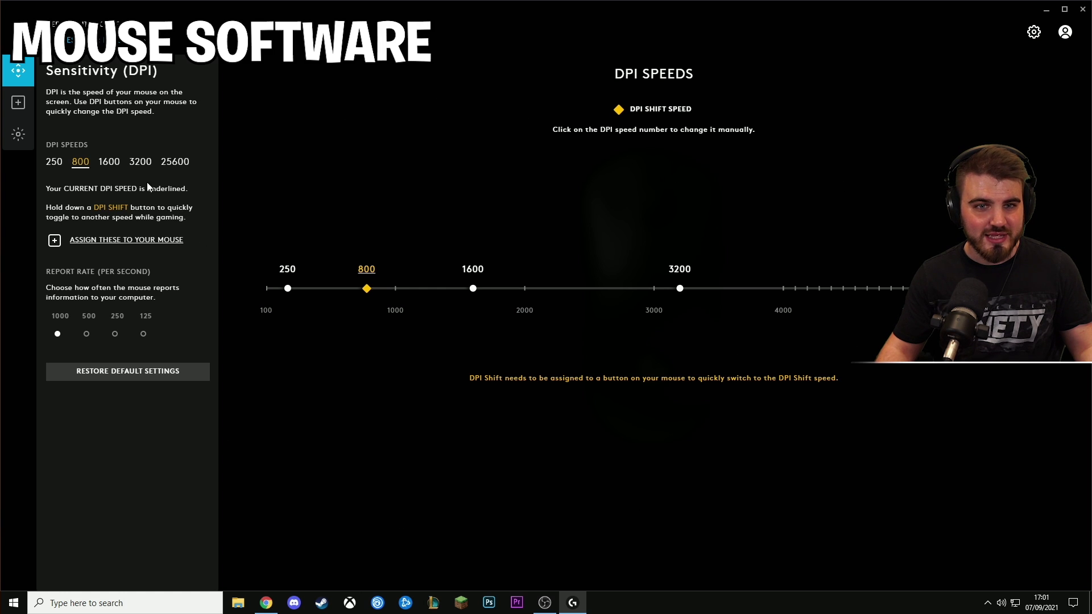
# Step: Try the 3200 DPI speed and the 250 report rate, returning them to 800 DPI and 1000 per second
pyautogui.click(140, 163)
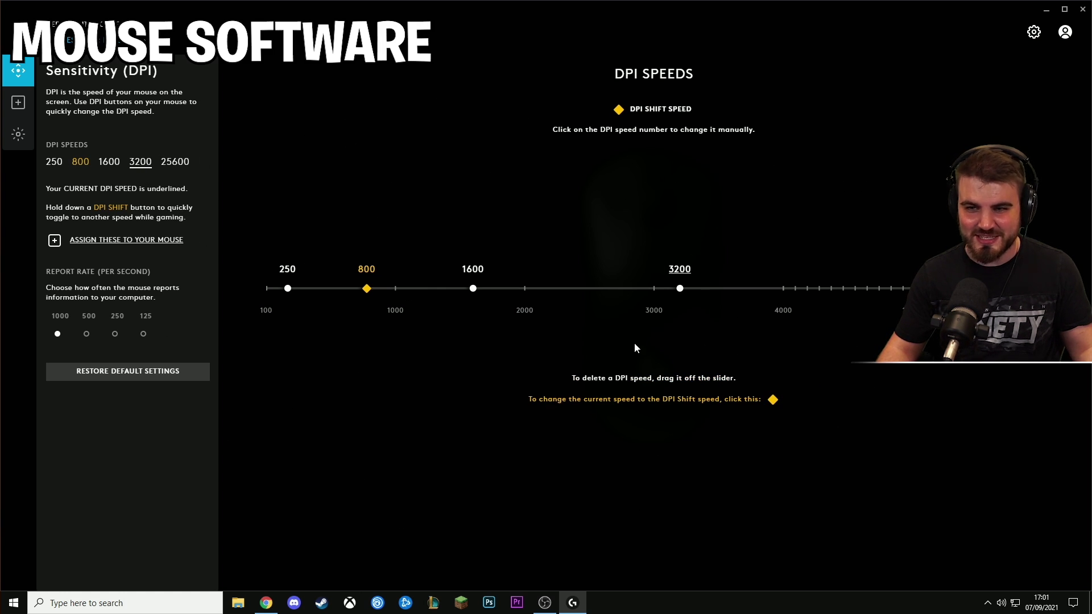
pyautogui.click(80, 170)
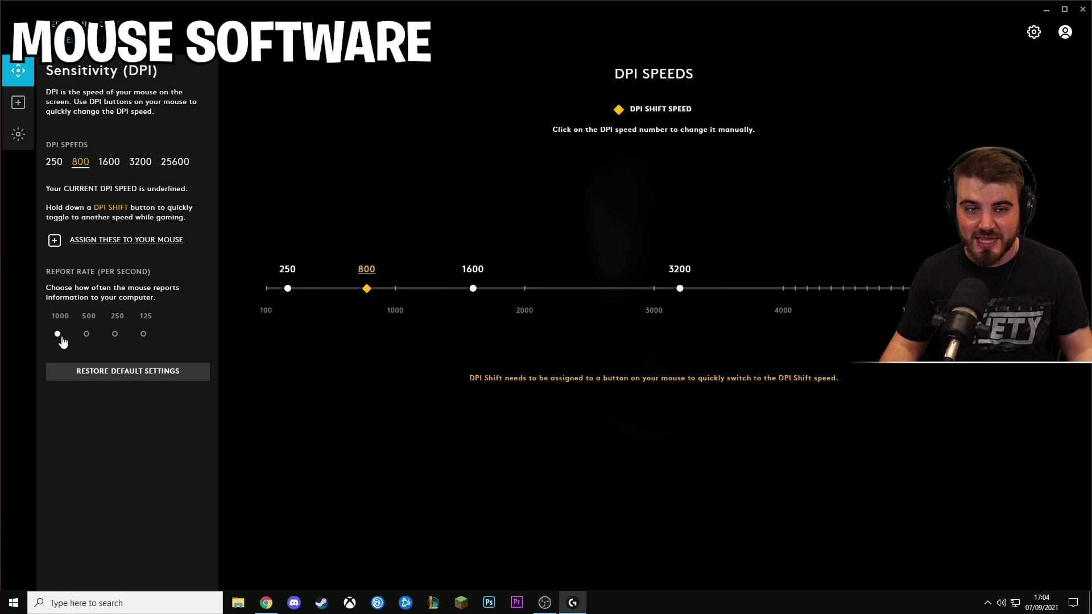
pyautogui.click(116, 334)
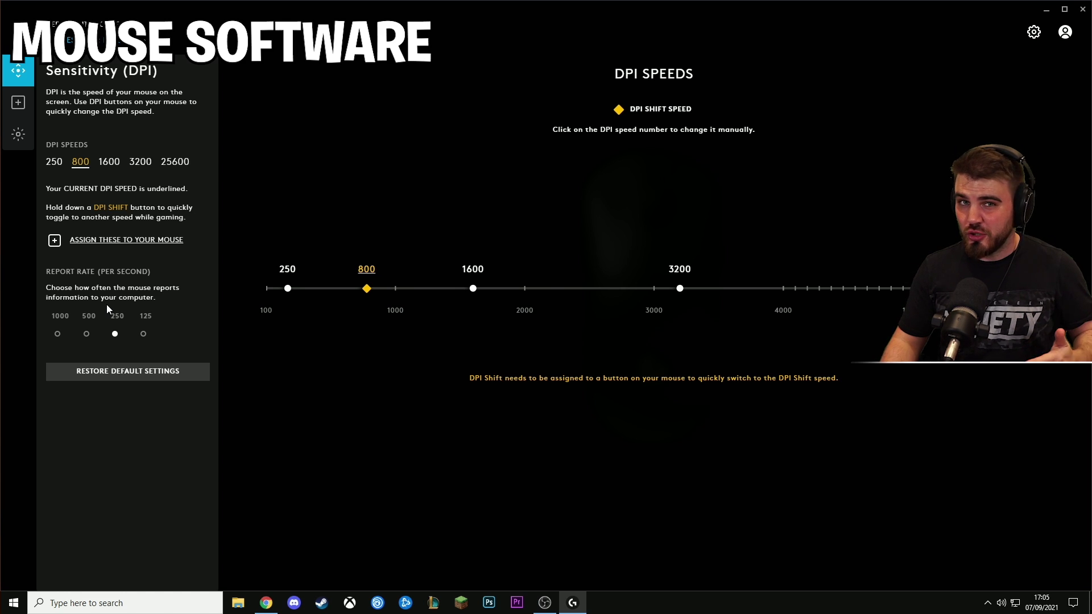
pyautogui.click(58, 334)
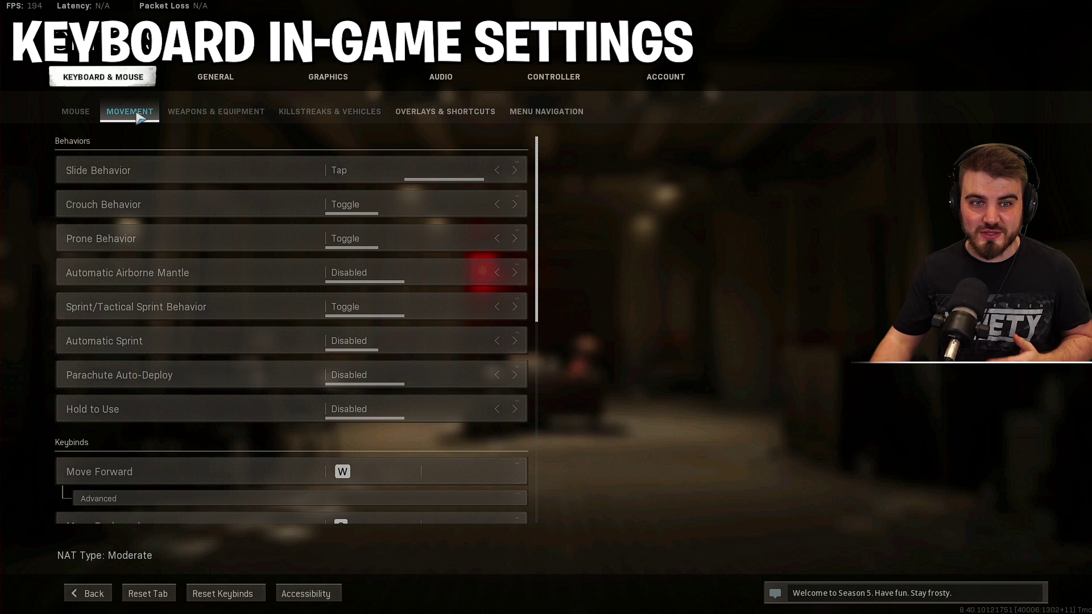
# Step: Review the in-game movement keybinds, including crouch/slide, prone, change stance and sprint, and briefly visit the mouse settings
pyautogui.scroll(-4, 296, 204)
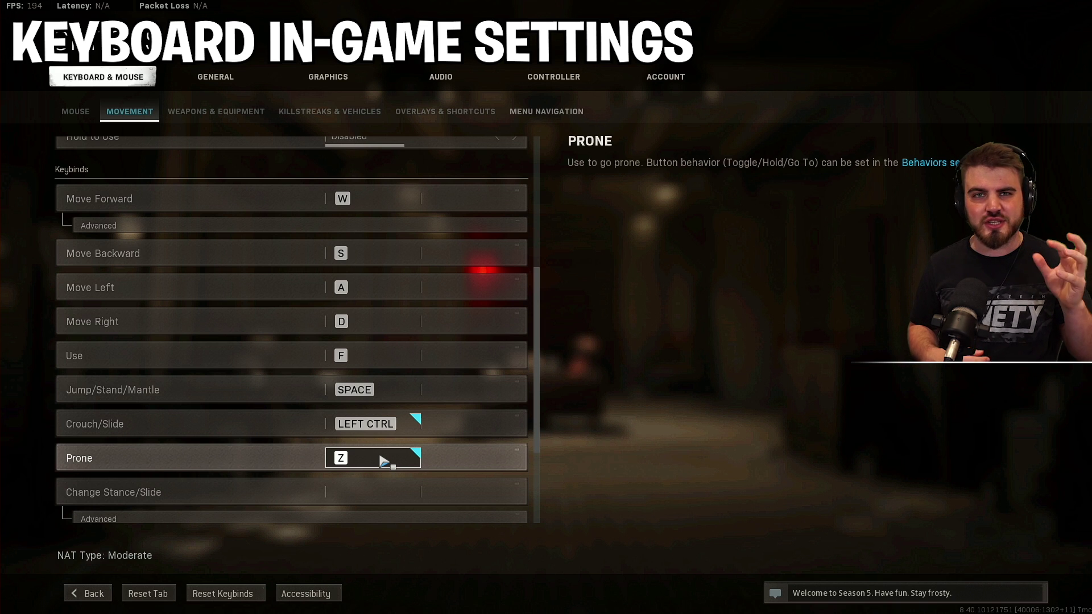
pyautogui.scroll(-3, 378, 459)
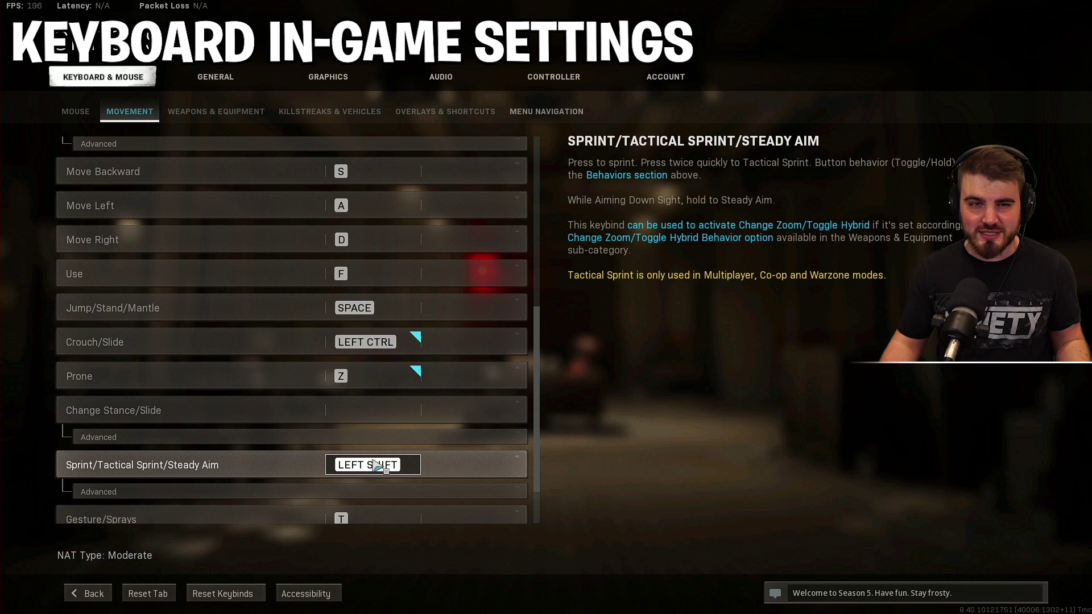
pyautogui.scroll(2, 375, 465)
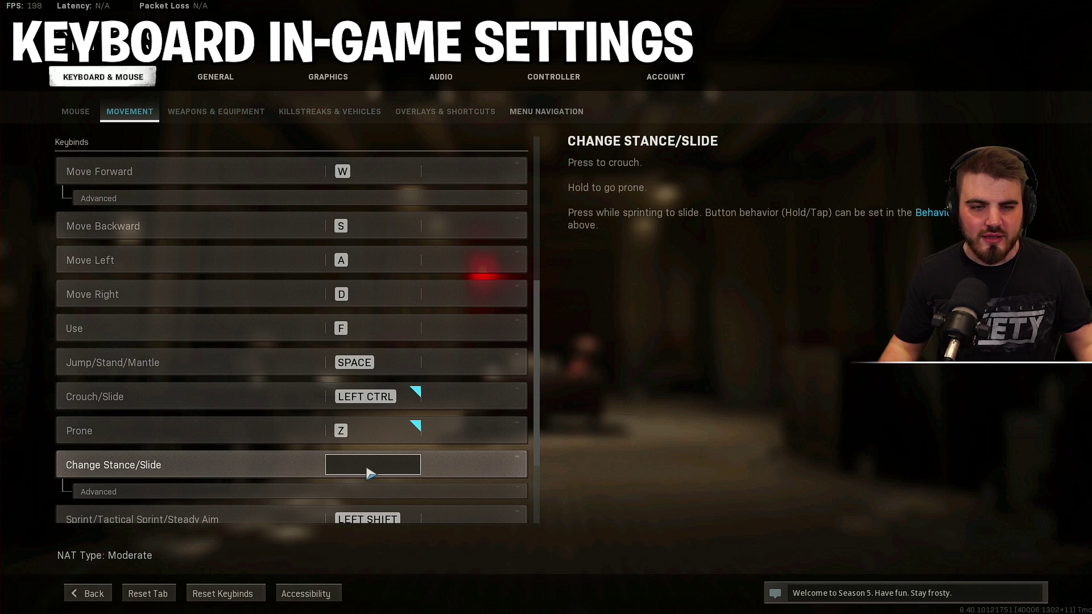
pyautogui.click(75, 112)
pyautogui.click(128, 113)
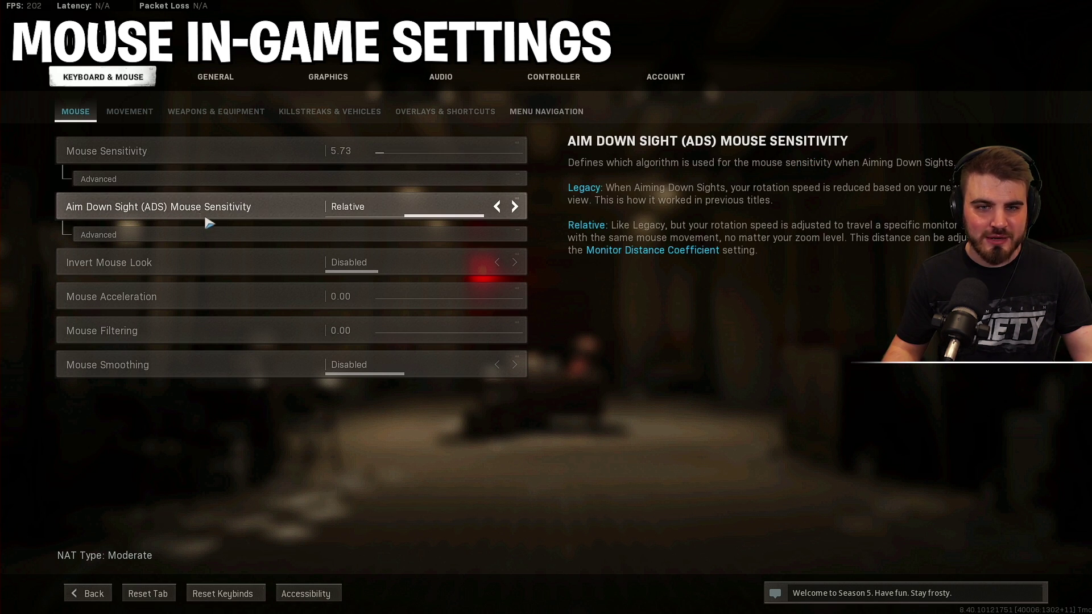
# Step: Expand the advanced Aim Down Sight mouse sensitivity options, switching the ADS sensitivity to Legacy and back to Relative
pyautogui.click(348, 236)
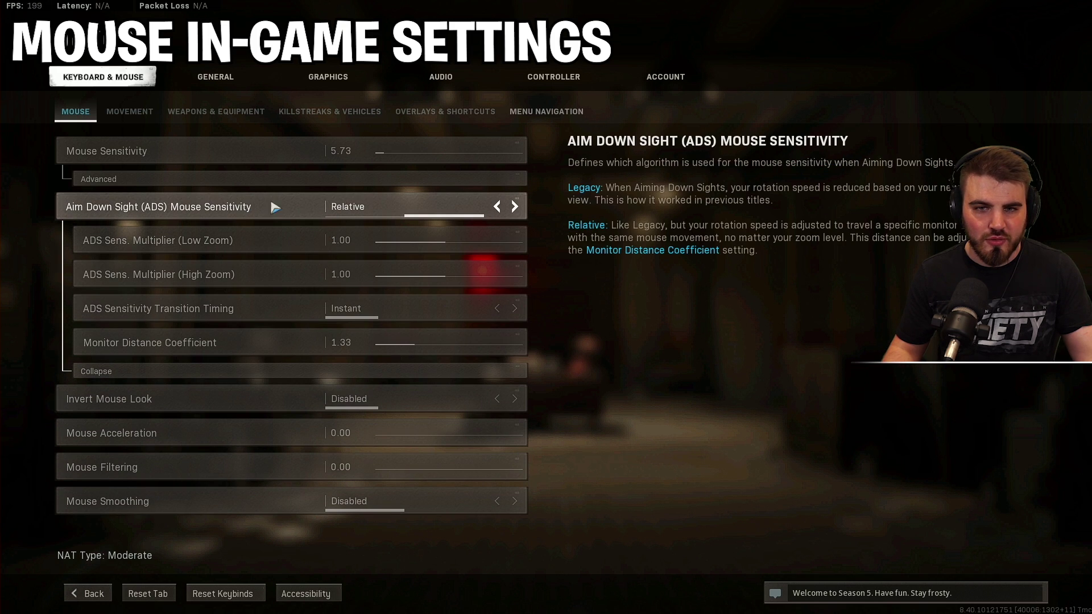
pyautogui.click(496, 207)
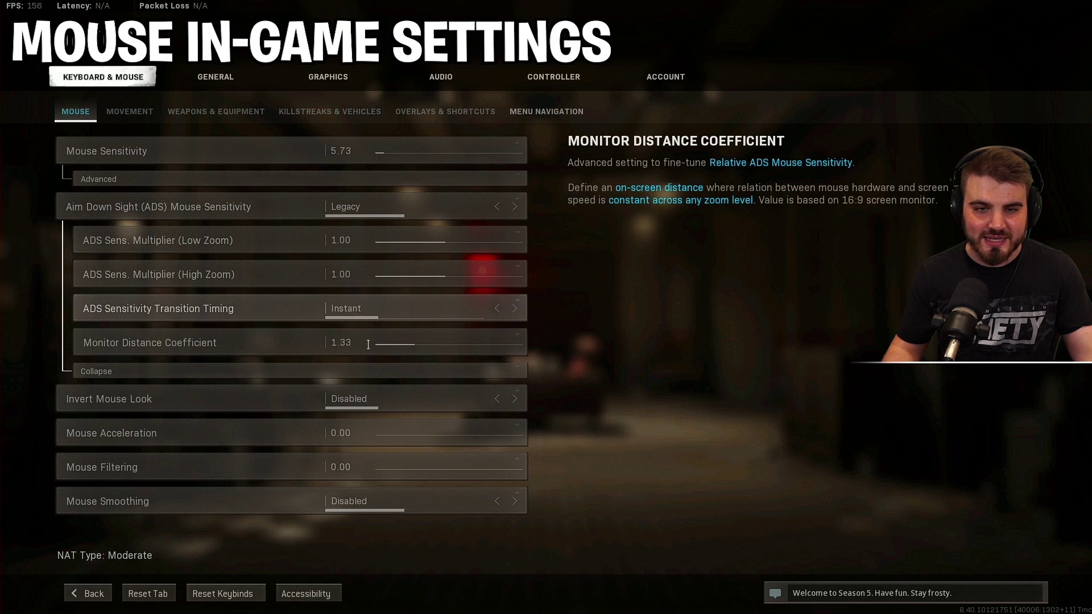
pyautogui.click(516, 208)
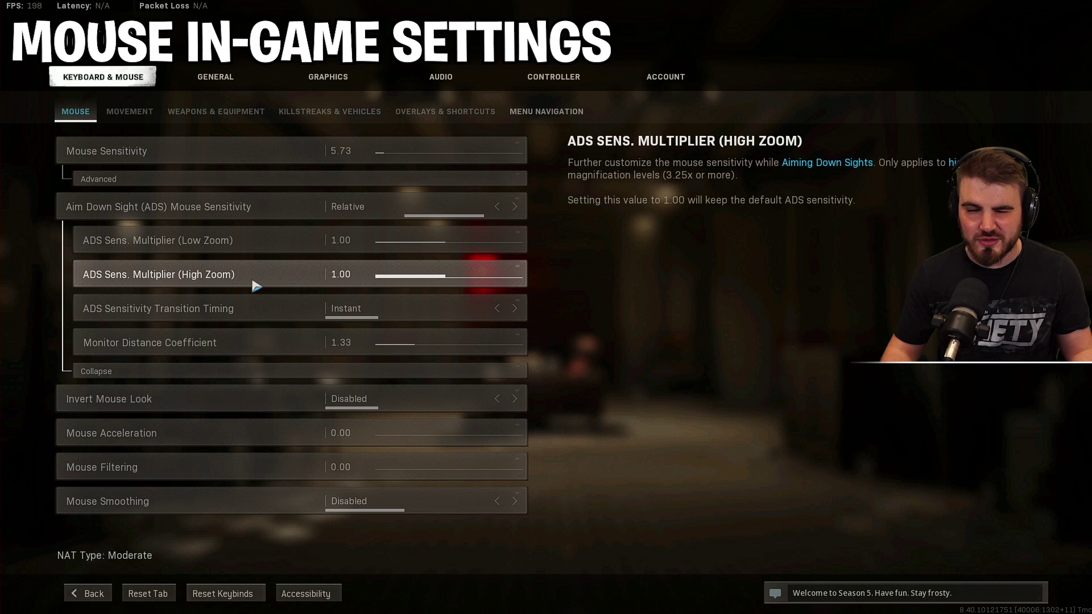
pyautogui.click(367, 277)
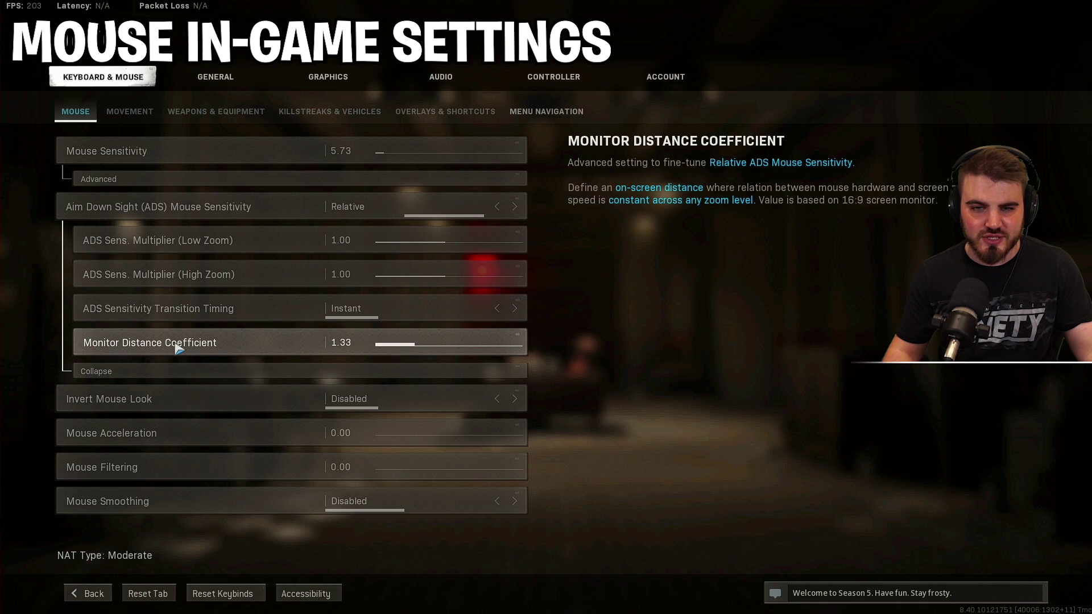
# Step: Select the Monitor Distance Coefficient value, switch to Calculator and move its window slightly upward
pyautogui.click(335, 343)
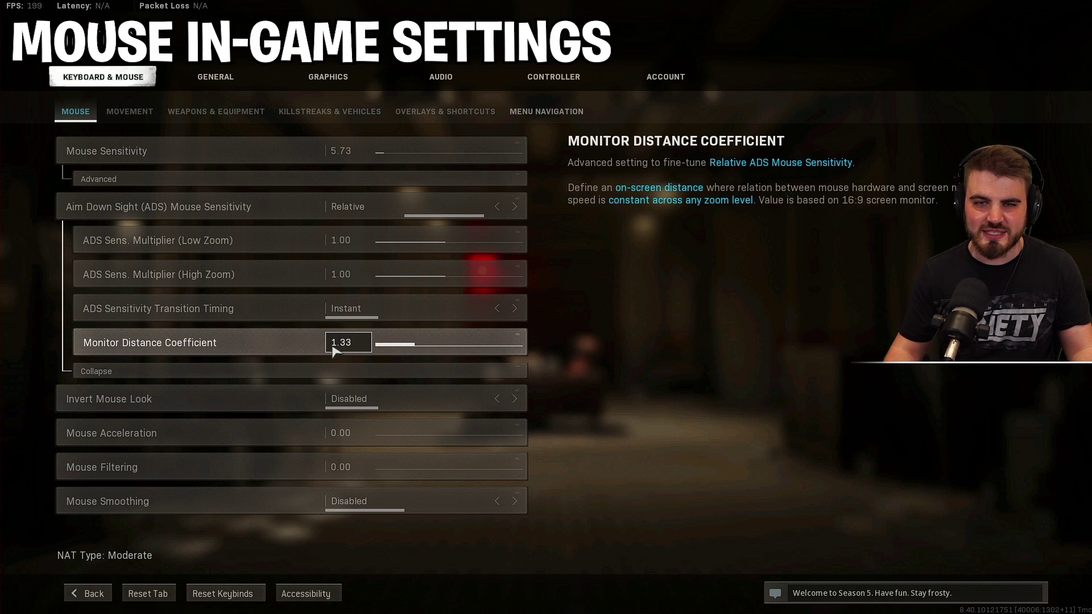
pyautogui.hotkey('alt', 'Tab')
pyautogui.click(534, 325)
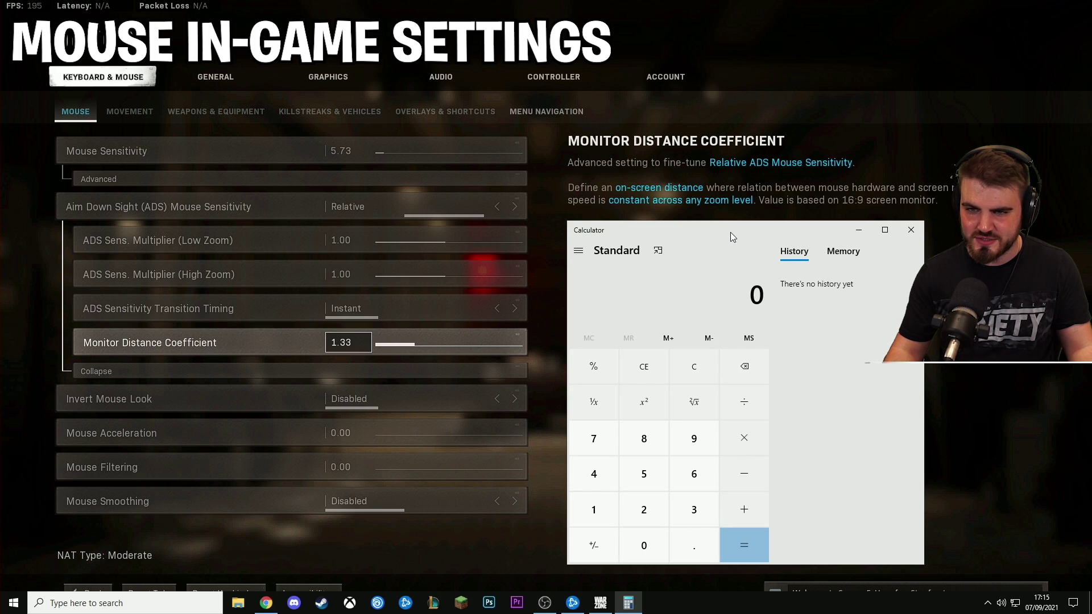
pyautogui.moveTo(730, 231); pyautogui.dragTo(727, 202)
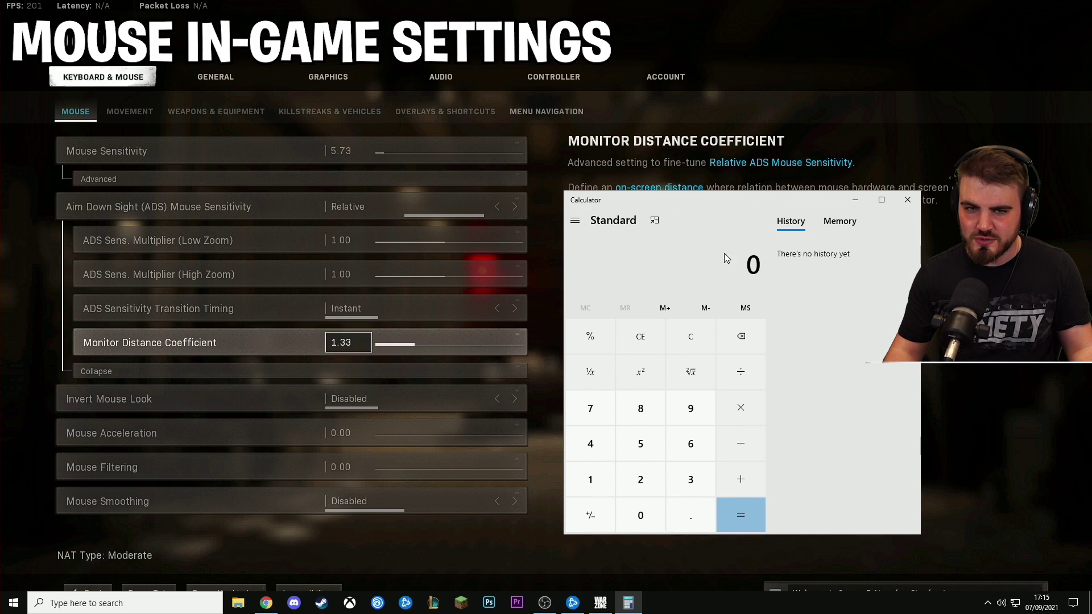
# Step: Calculate the monitor's aspect ratio by dividing 1920 by 1080
pyautogui.click(591, 482)
pyautogui.click(687, 415)
pyautogui.click(654, 484)
pyautogui.click(643, 520)
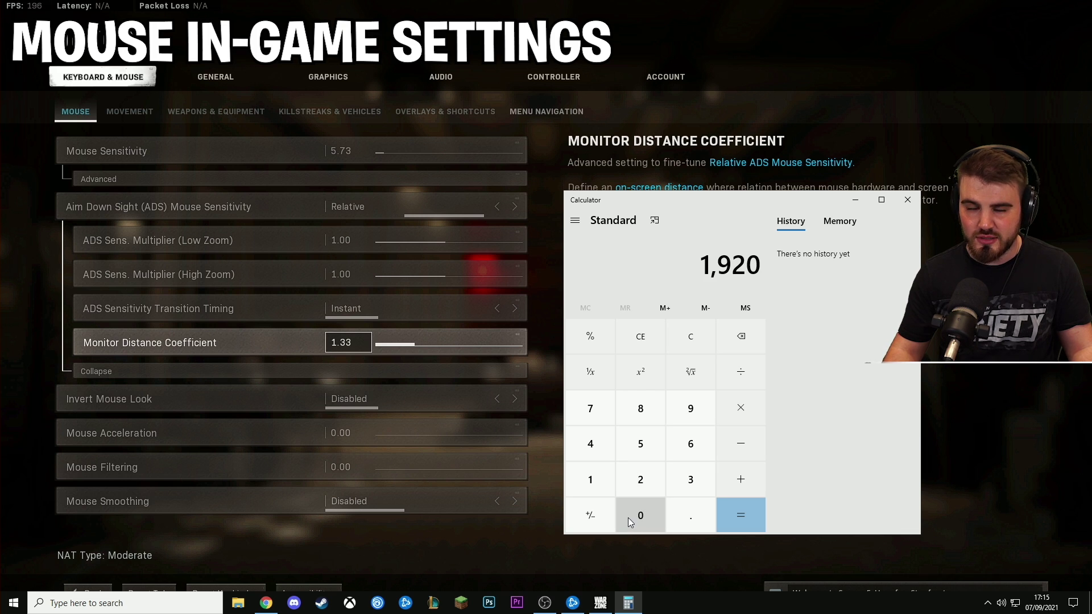
pyautogui.click(740, 372)
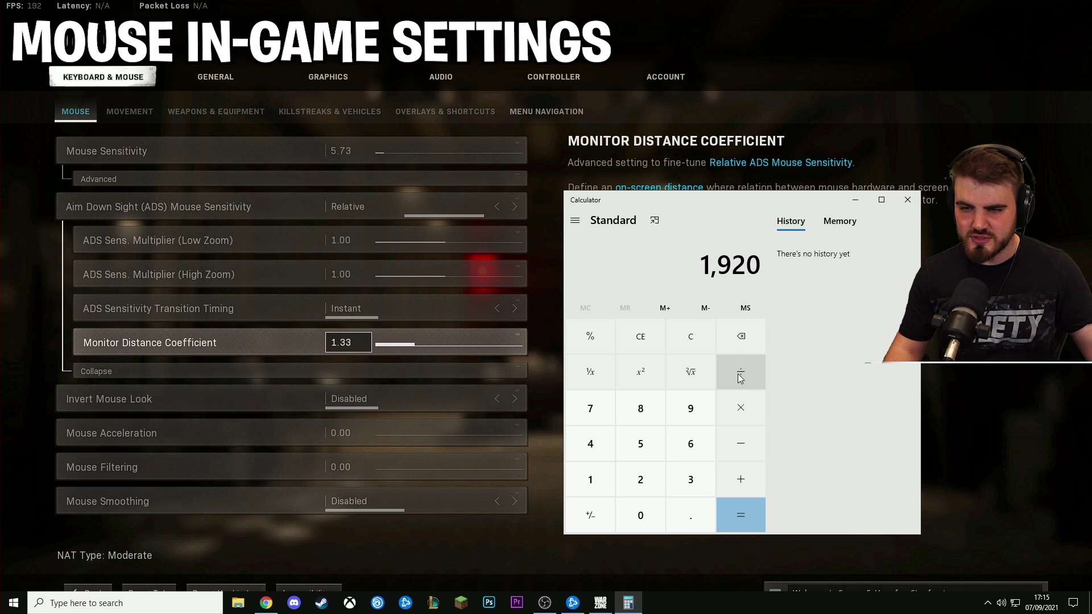
pyautogui.click(587, 490)
pyautogui.click(640, 515)
pyautogui.click(640, 408)
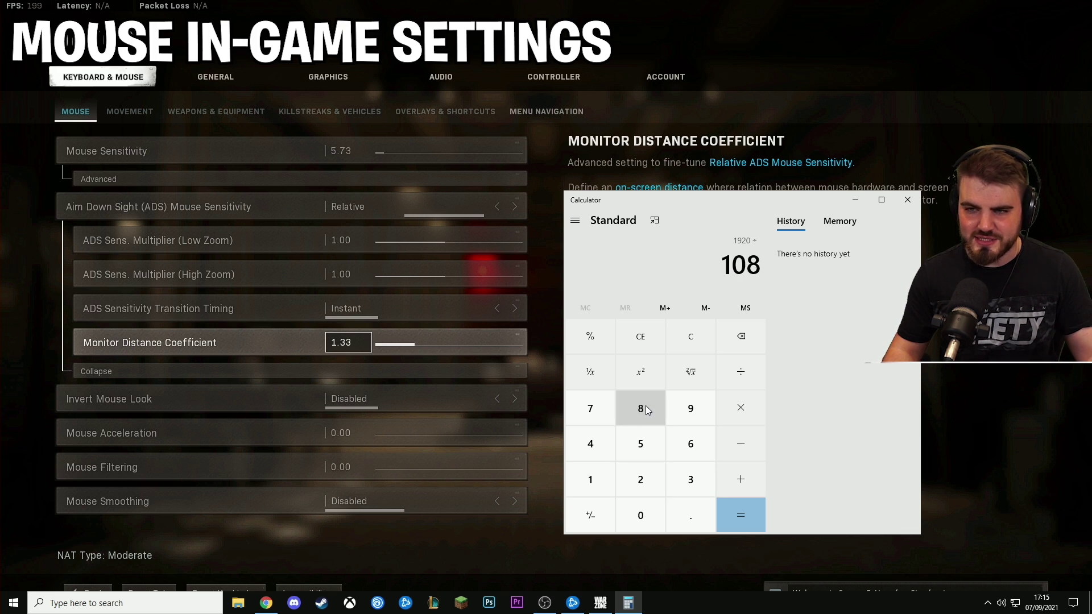
pyautogui.click(635, 517)
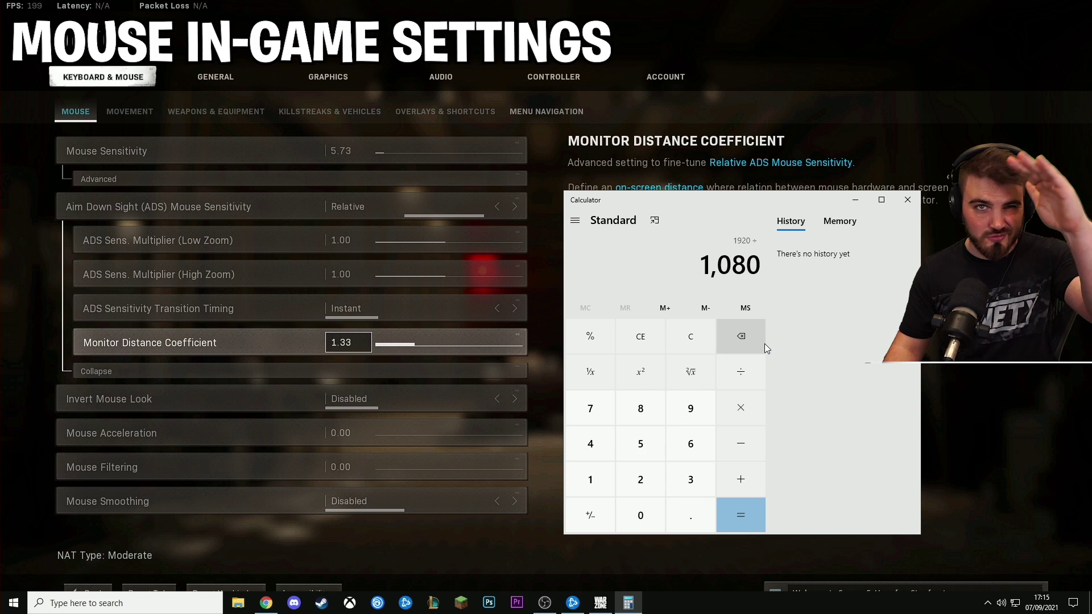
pyautogui.click(724, 510)
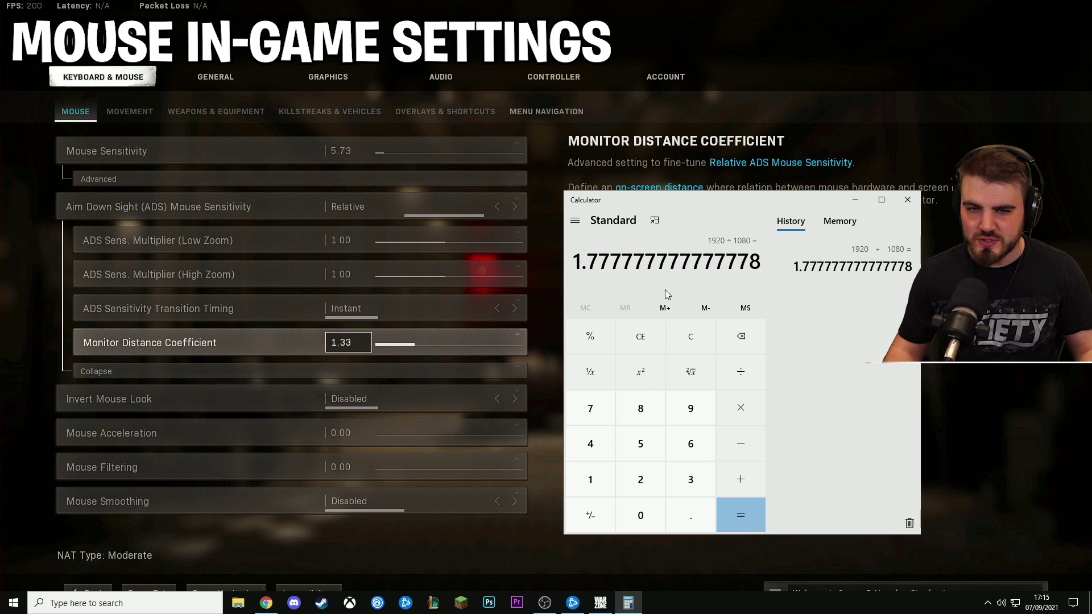
# Step: Close Calculator and set the game's Monitor Distance Coefficient to 1.78
pyautogui.click(908, 200)
pyautogui.click(337, 340)
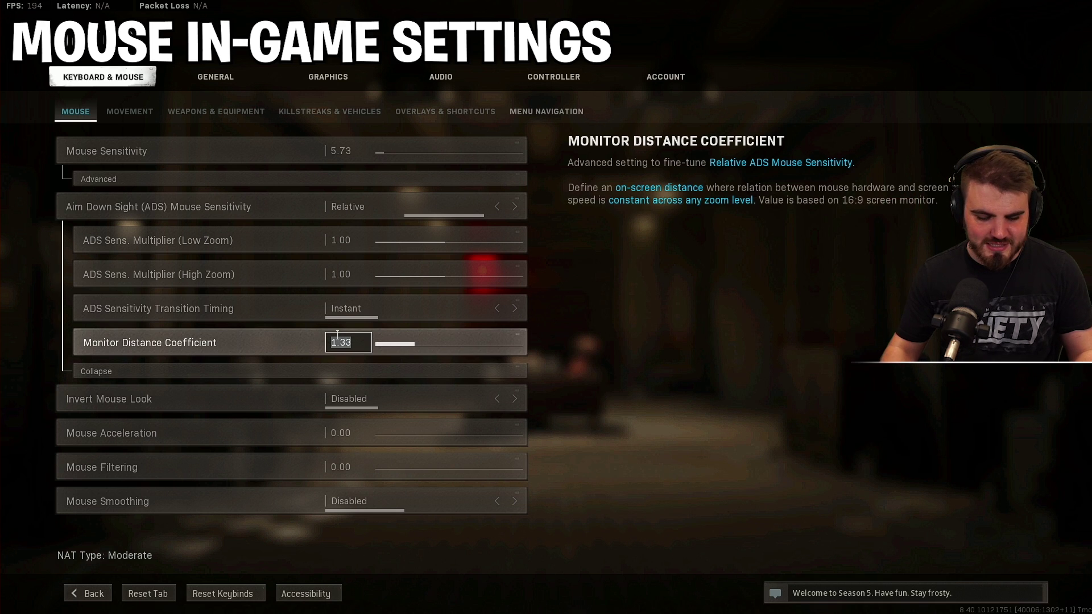
pyautogui.write('1.78')
pyautogui.press('Return')
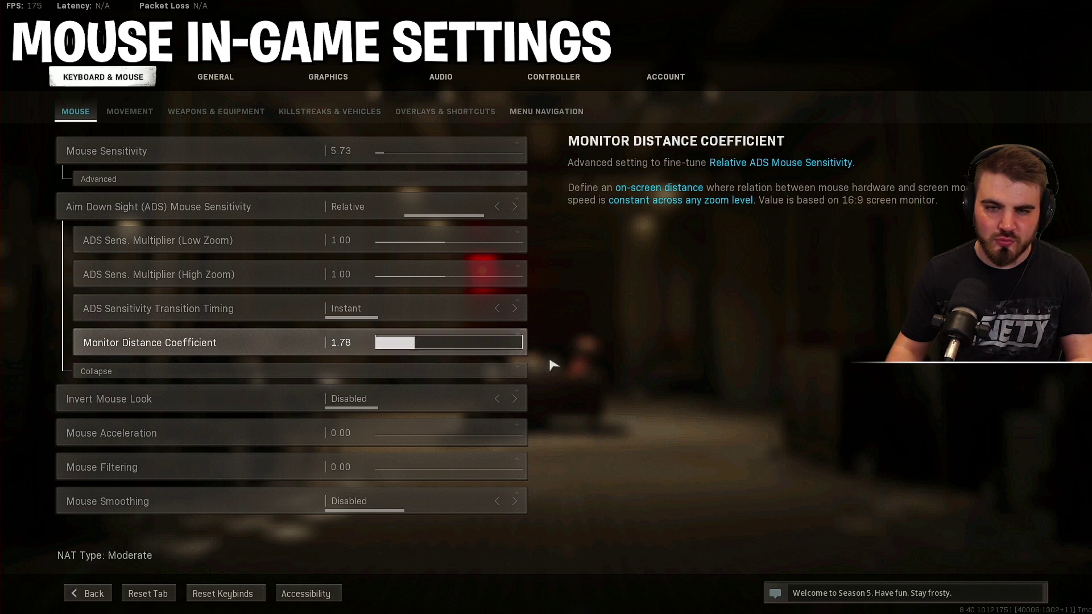